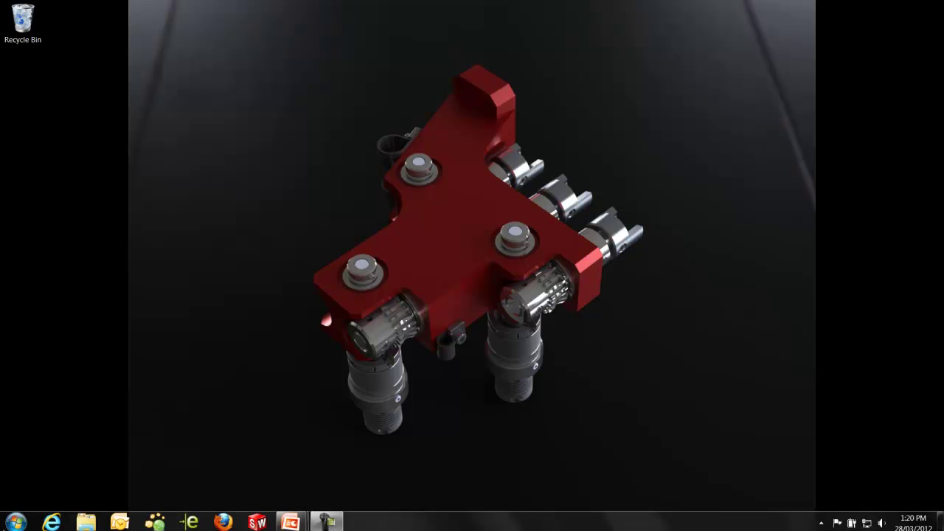
# - Launch Costing Template Editor from Start > All Programs > SolidWorks 2012 > SolidWorks Tools
pyautogui.click(16, 519)
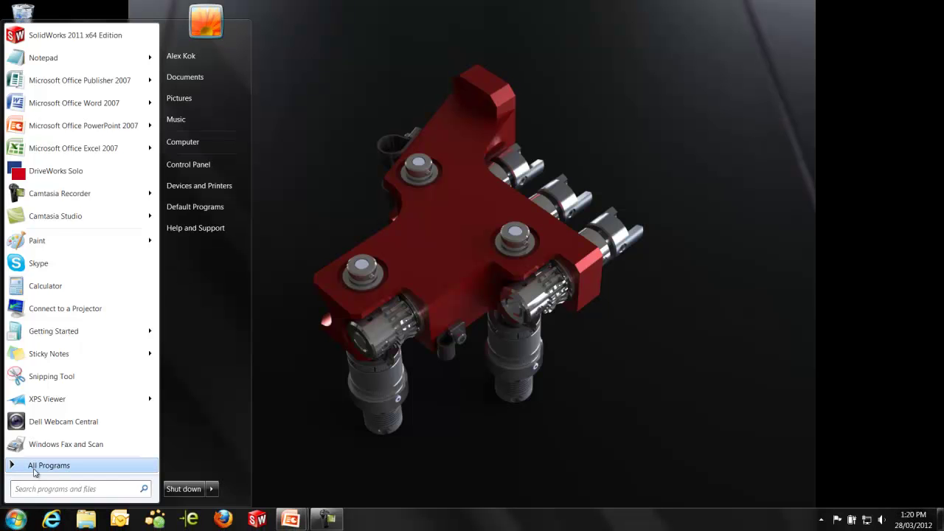
pyautogui.click(33, 465)
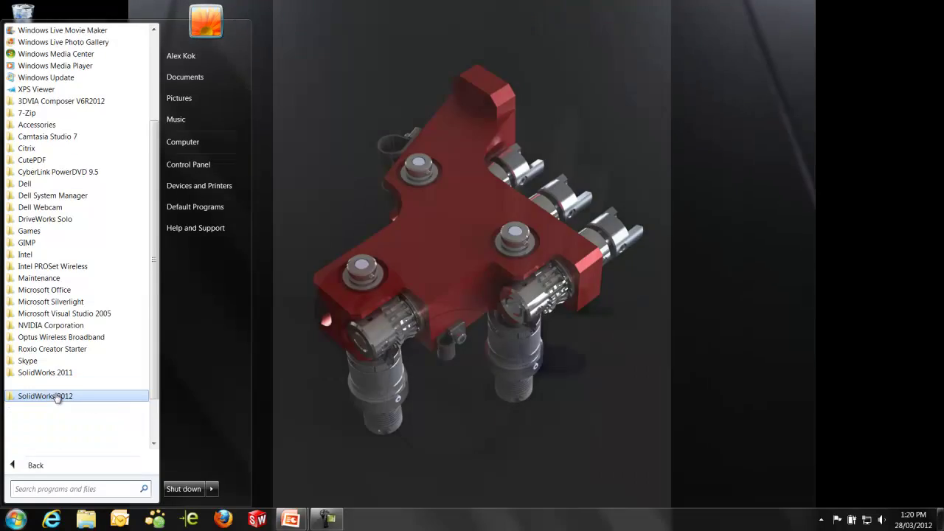
pyautogui.click(57, 397)
pyautogui.click(56, 410)
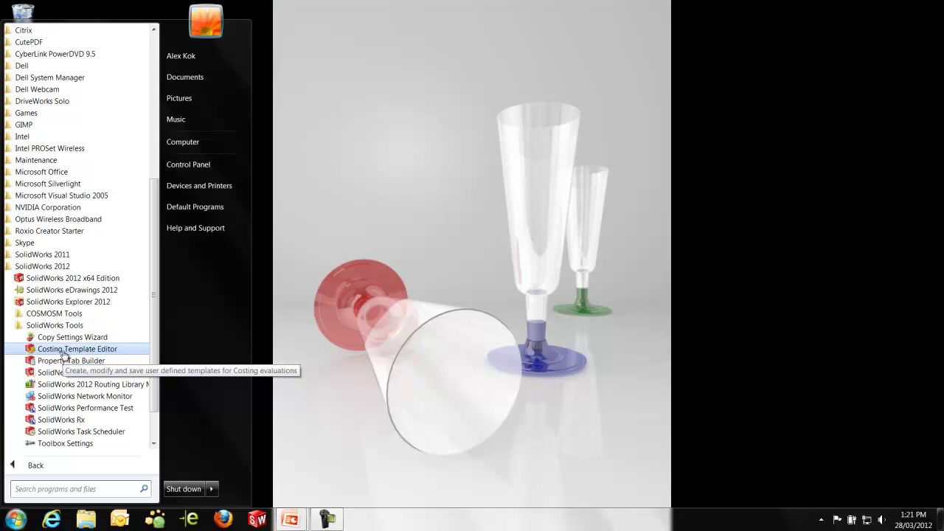
pyautogui.click(64, 351)
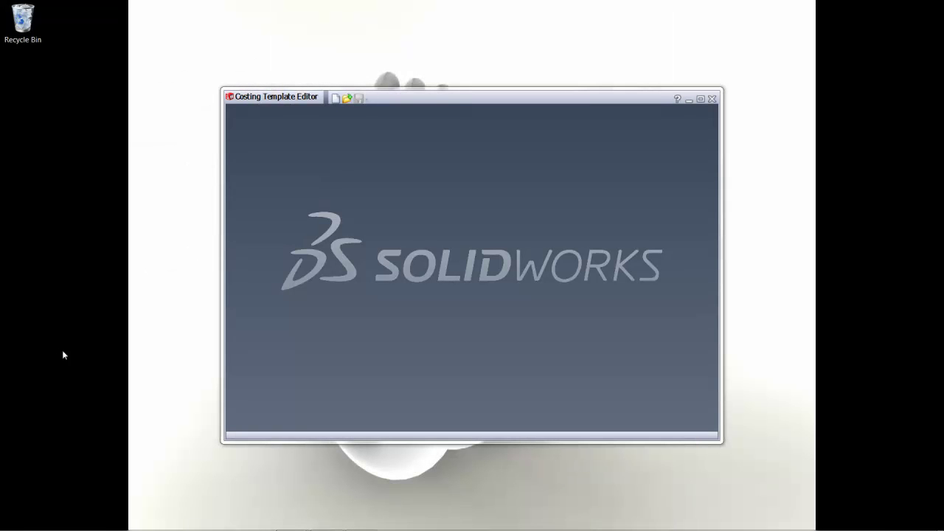
# - Maximize the editor and create a new template from the sheet metal option
pyautogui.click(700, 98)
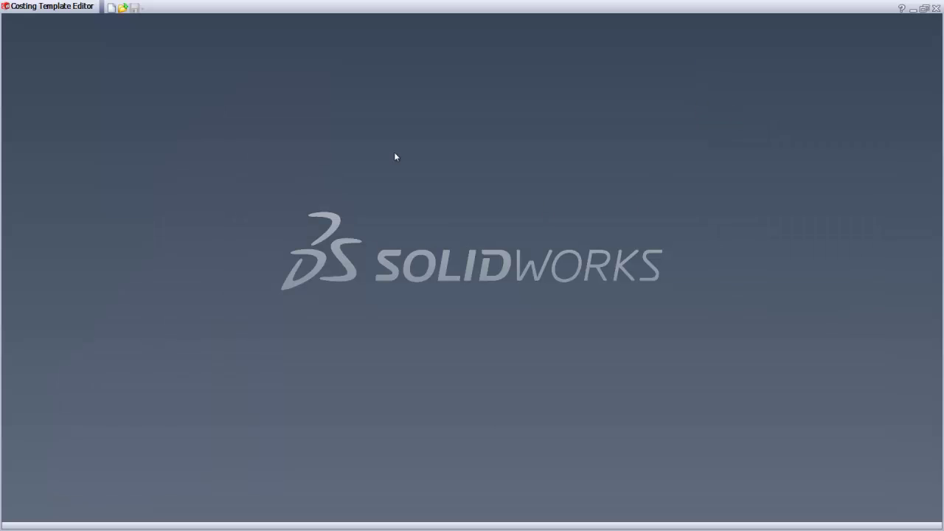
pyautogui.click(111, 9)
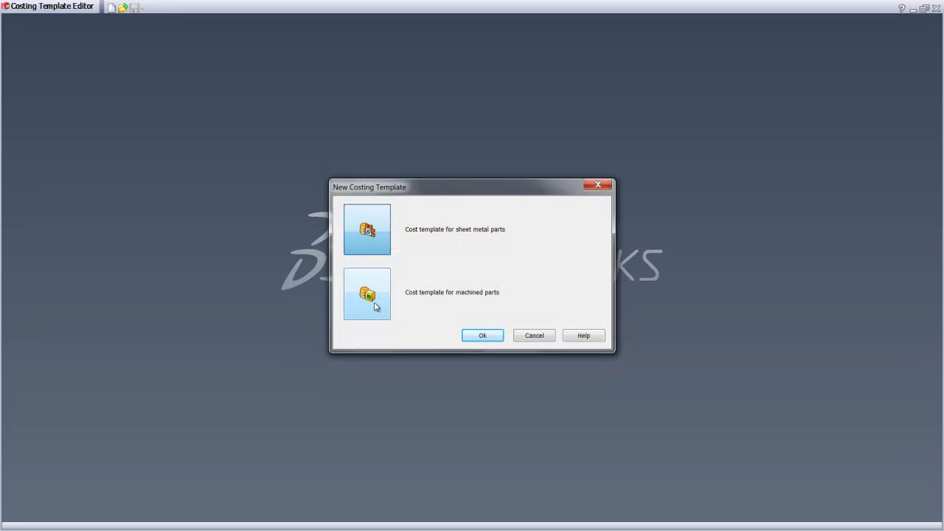
pyautogui.click(374, 304)
pyautogui.click(374, 249)
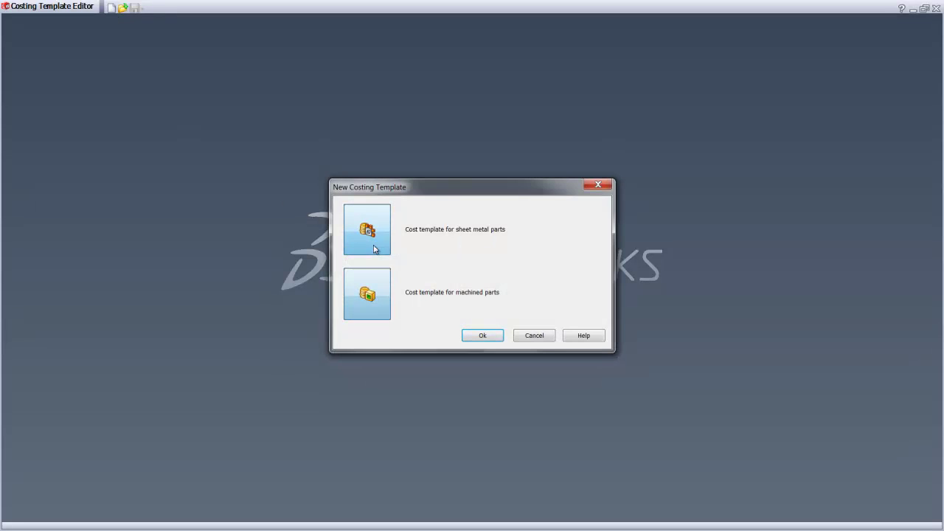
pyautogui.click(481, 335)
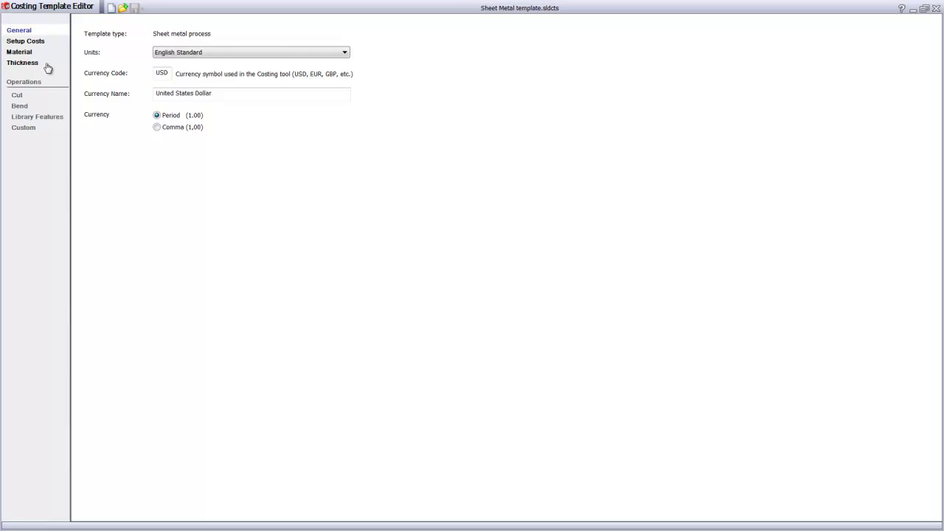
# - On the General page, keep English Standard units, USD currency and a comma decimal separator
pyautogui.click(248, 60)
pyautogui.click(248, 59)
pyautogui.moveTo(168, 72); pyautogui.dragTo(147, 72)
pyautogui.click(157, 128)
# - Review the Setup Costs, Material and Thickness pages, then restore the window size
pyautogui.click(25, 42)
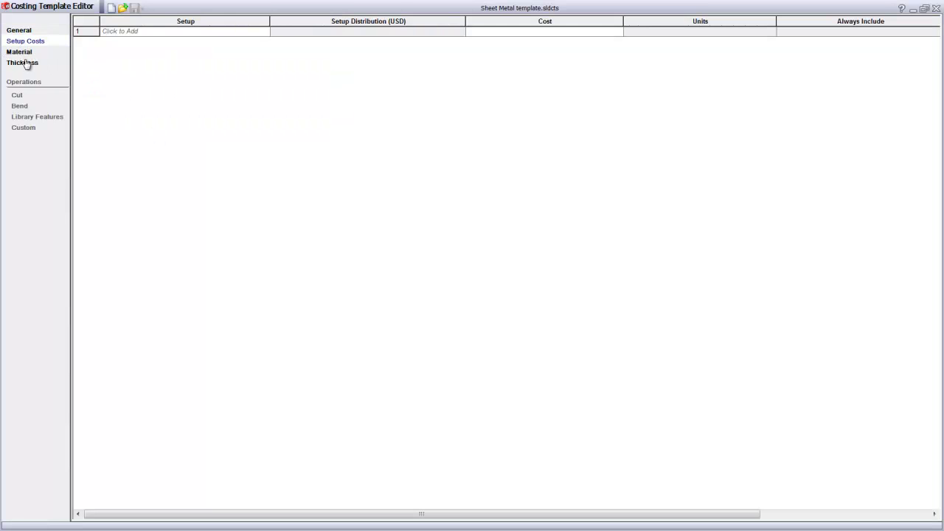
pyautogui.click(25, 55)
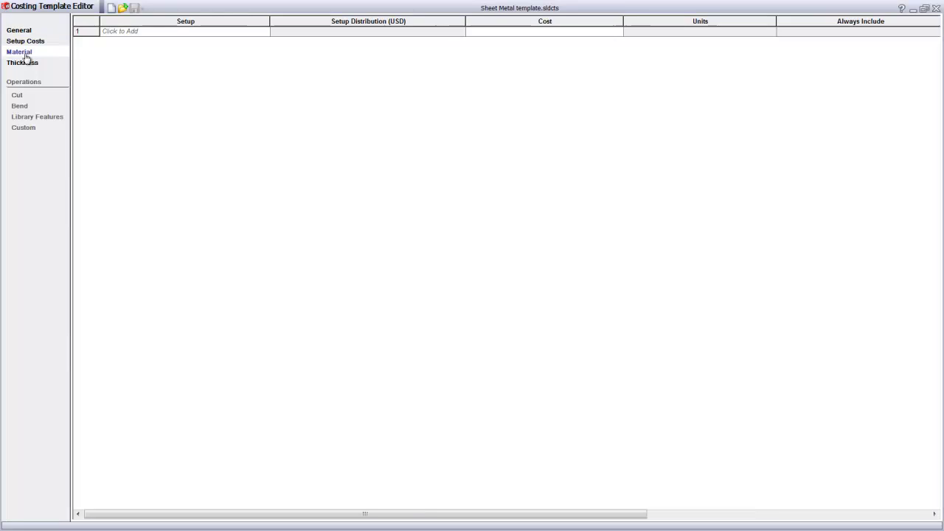
pyautogui.click(25, 63)
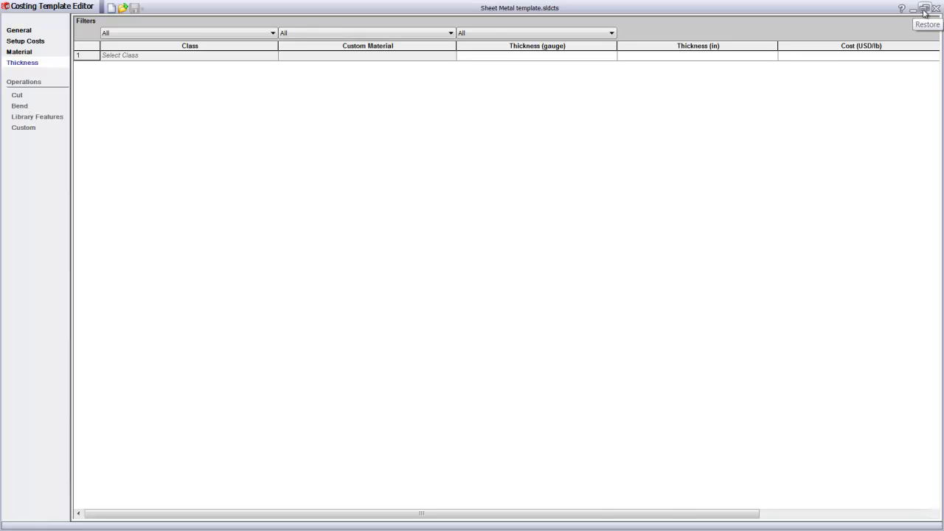
pyautogui.click(923, 9)
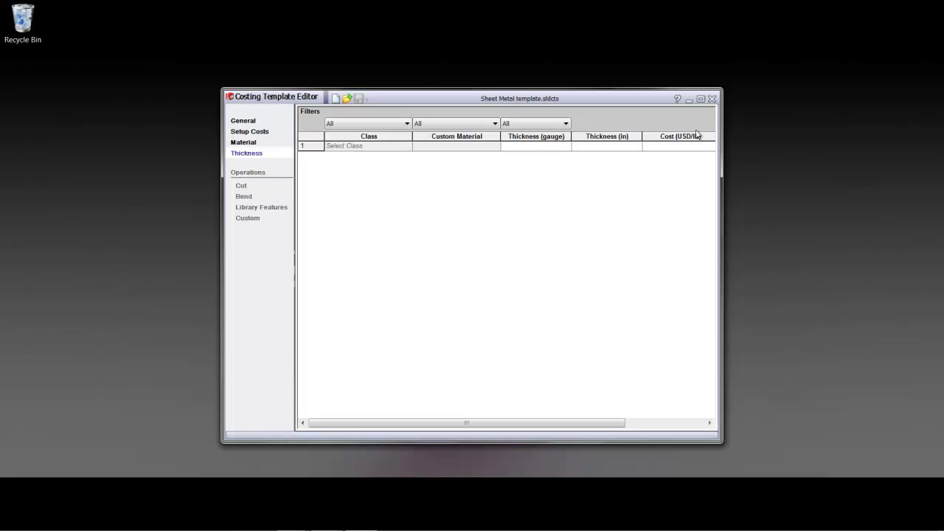
# - Open the ACE Metal Cutters.sldcts template
pyautogui.click(348, 99)
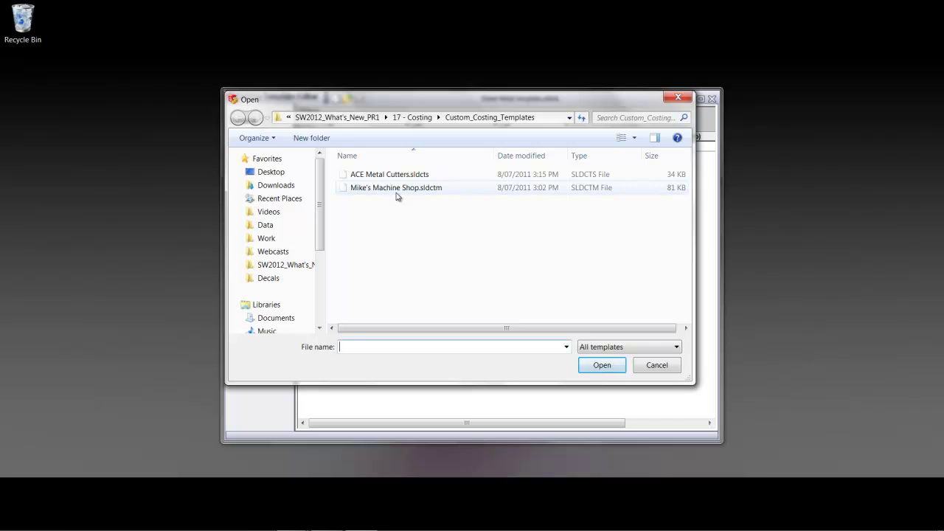
pyautogui.click(390, 175)
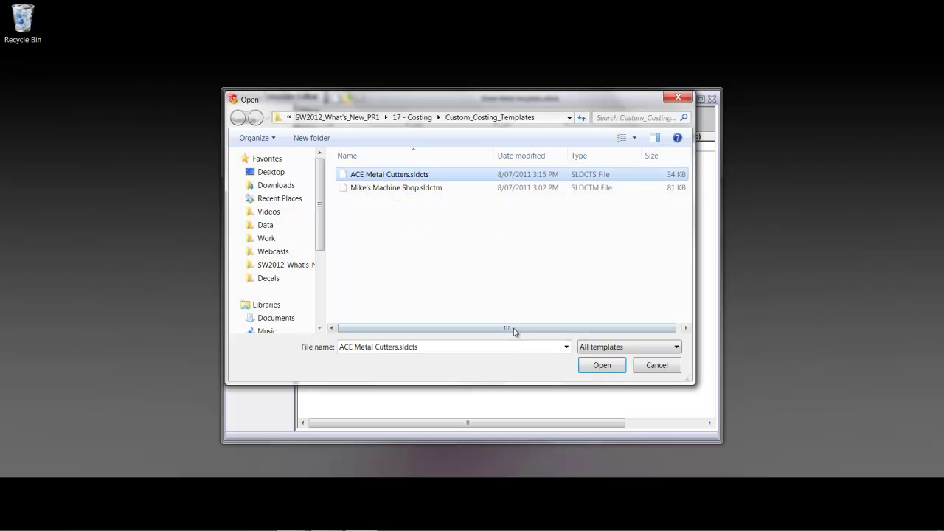
pyautogui.click(593, 365)
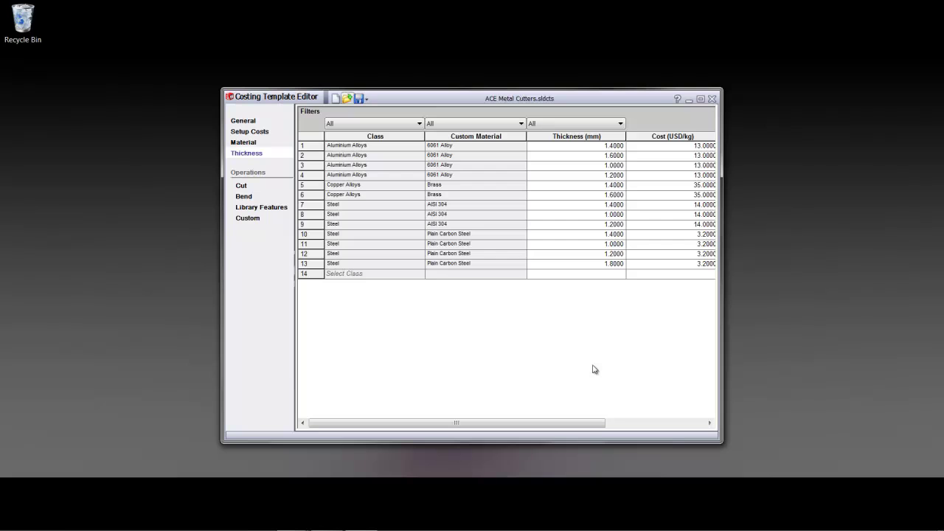
# - Review its General, Setup Costs, Material and Thickness pages, showing 13 thickness cost rows
pyautogui.click(241, 122)
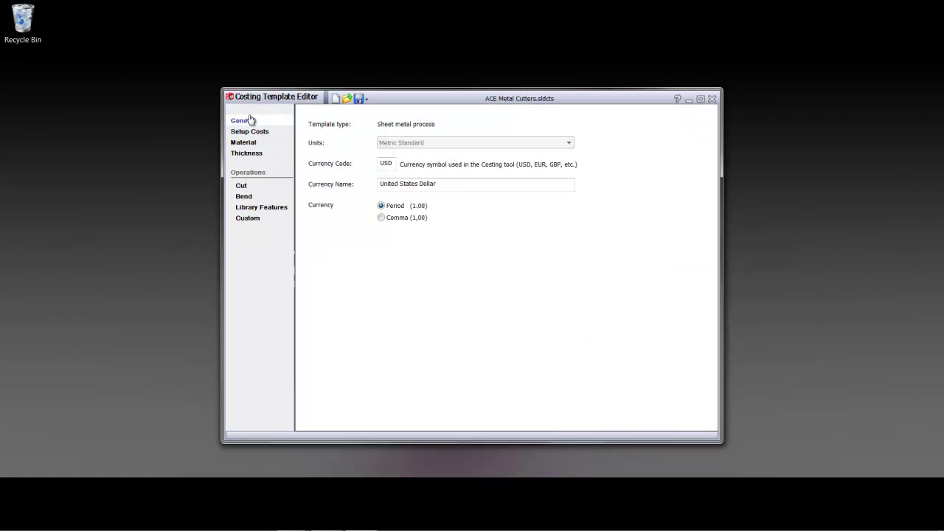
pyautogui.click(258, 133)
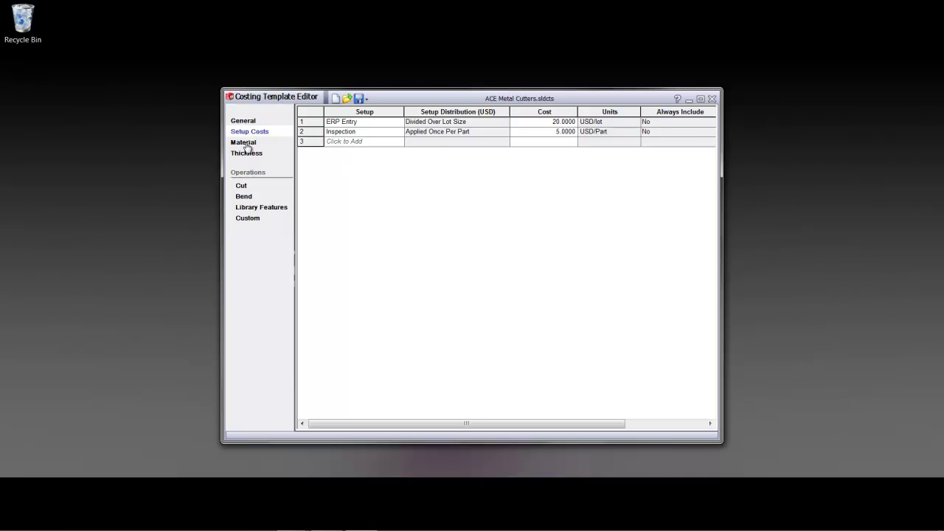
pyautogui.click(245, 144)
pyautogui.click(248, 154)
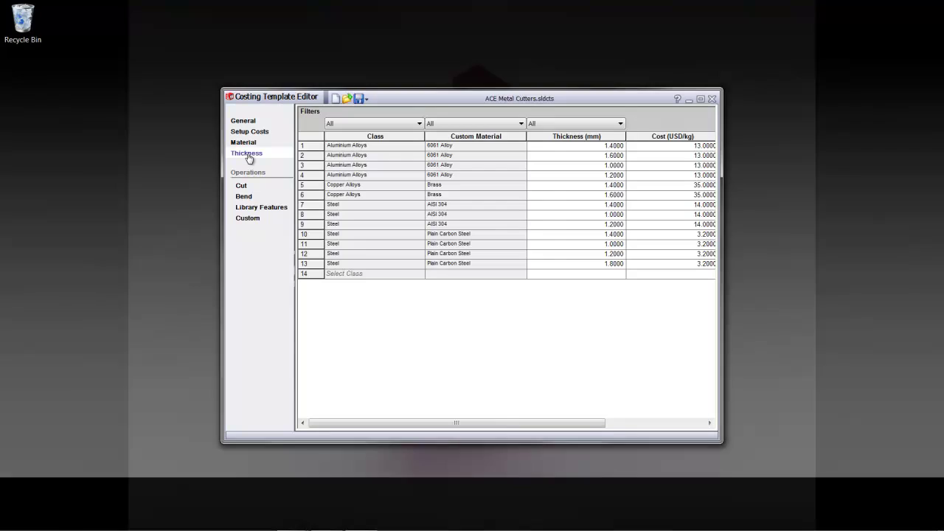
# - Filter Cut costs to Aluminium Alloys, 6061 Alloy, 1.0000 thickness, keeping all length cut methods
pyautogui.click(241, 185)
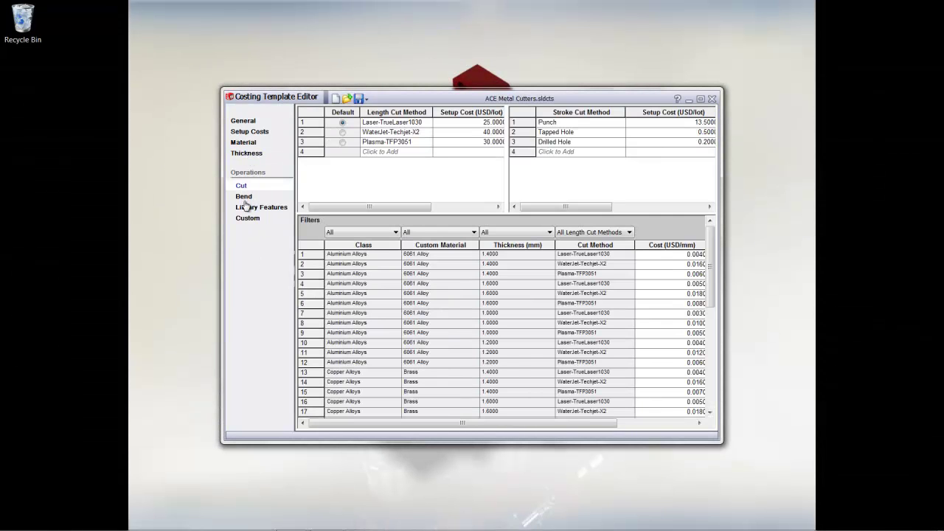
pyautogui.click(395, 233)
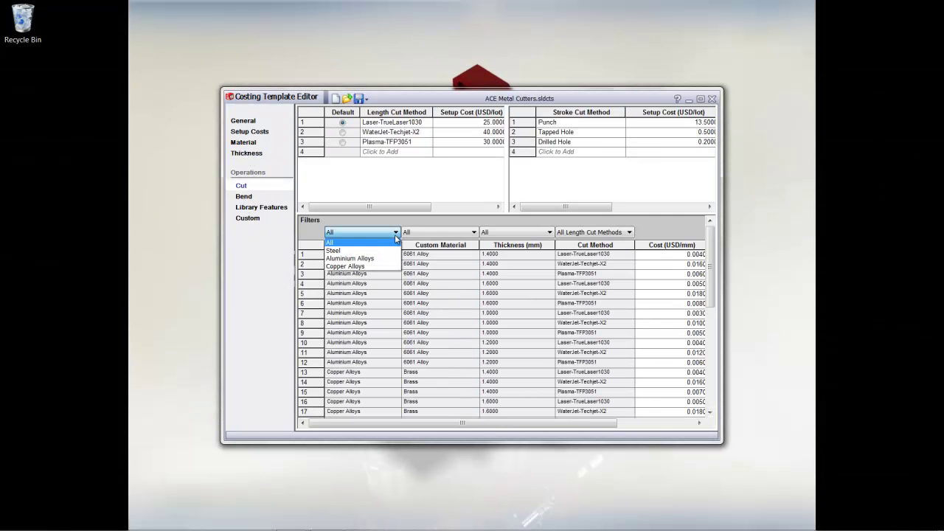
pyautogui.click(394, 259)
pyautogui.click(473, 233)
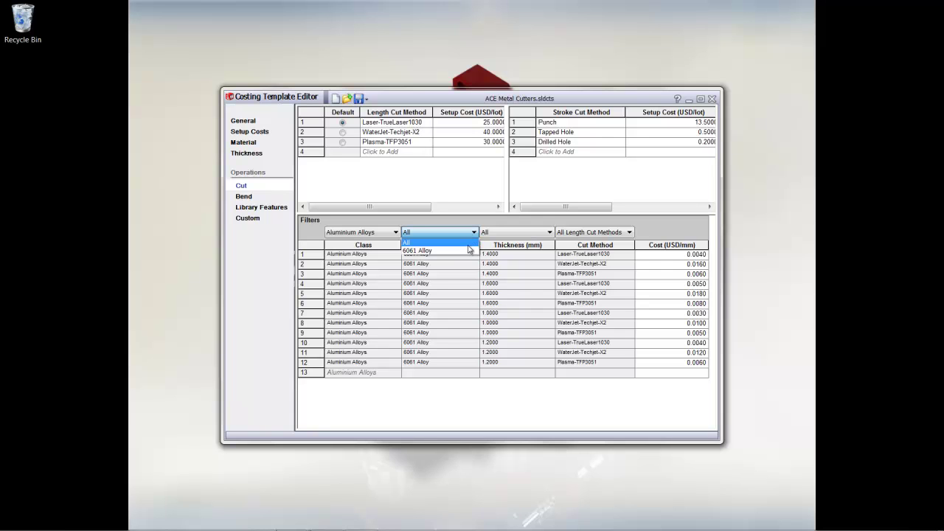
pyautogui.click(465, 249)
pyautogui.click(513, 233)
pyautogui.click(514, 266)
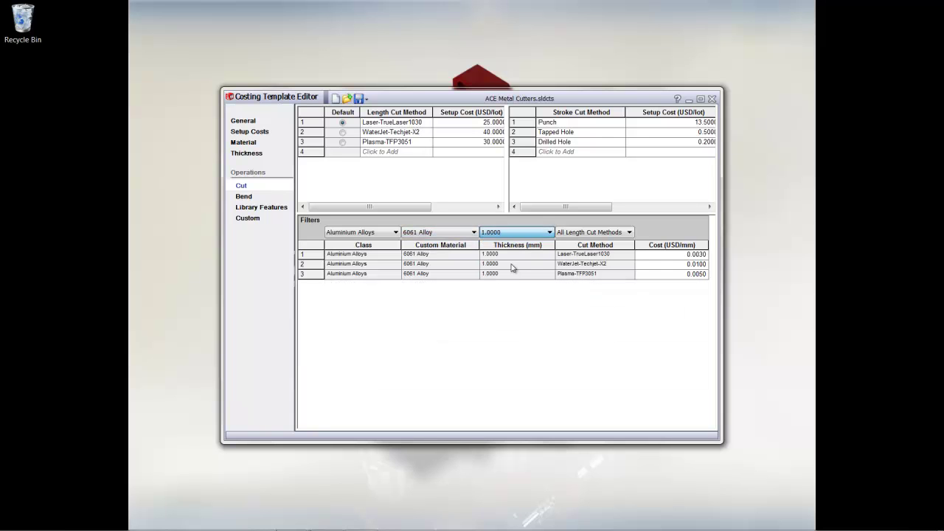
pyautogui.click(596, 232)
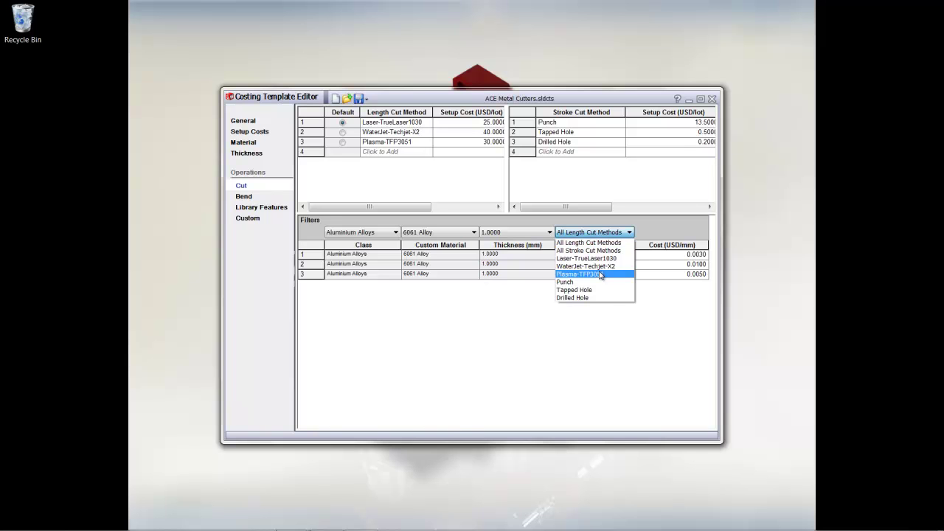
pyautogui.click(615, 375)
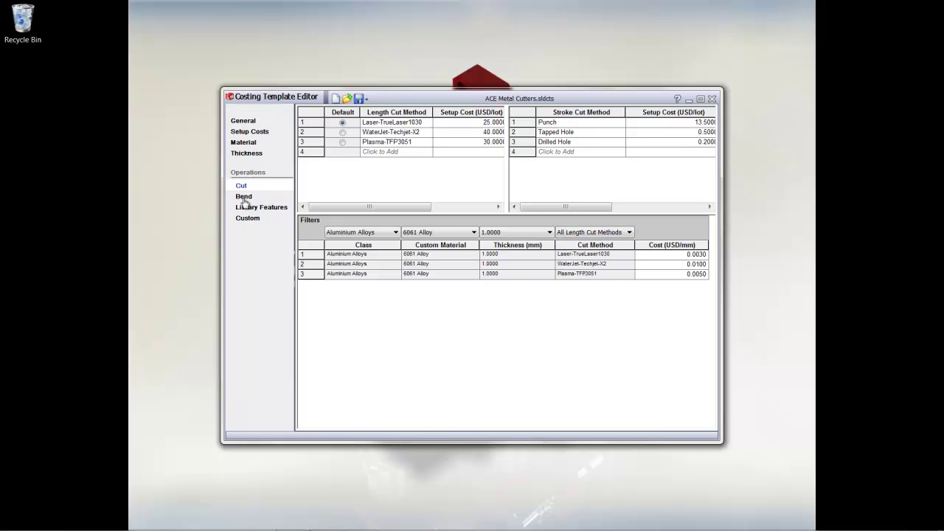
# - Browse Bend, filter Library Features to Aluminium Alloys 6061 Alloy, then view Custom operations' Powder Coating row
pyautogui.click(243, 198)
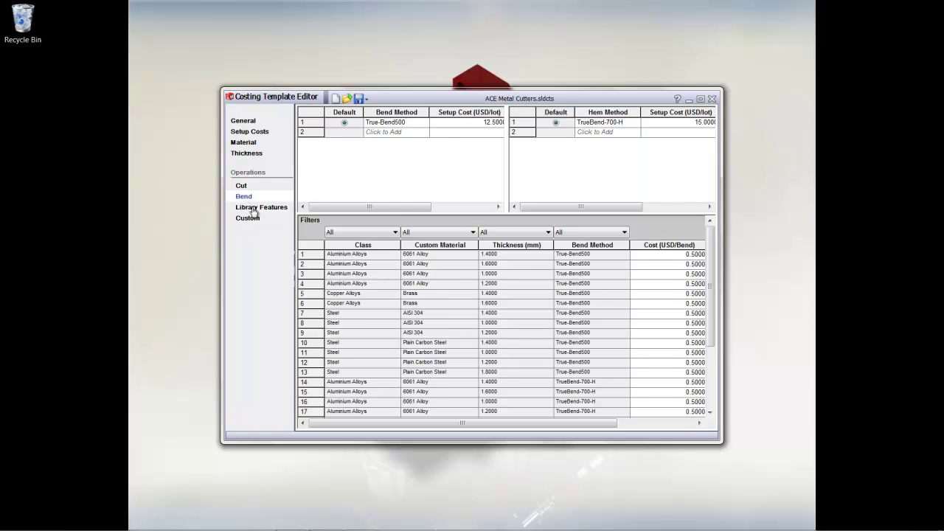
pyautogui.click(252, 208)
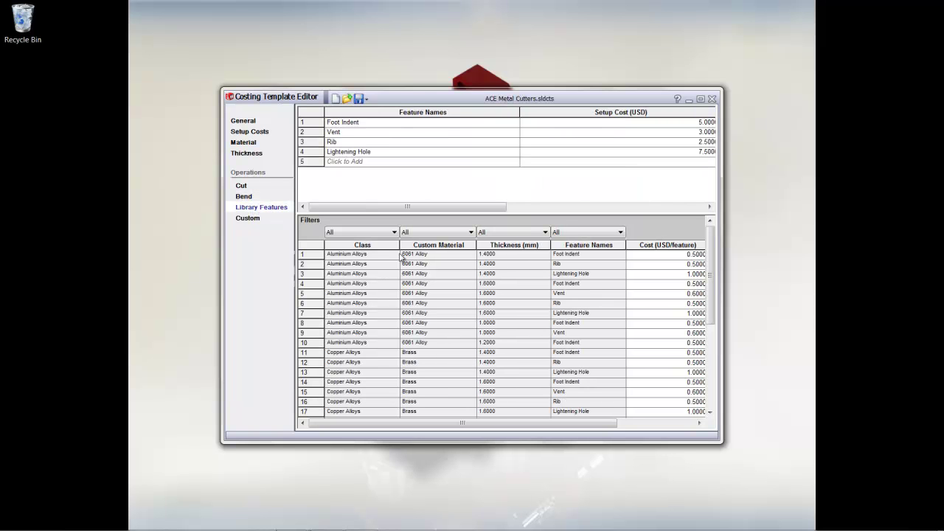
pyautogui.click(393, 233)
pyautogui.click(381, 258)
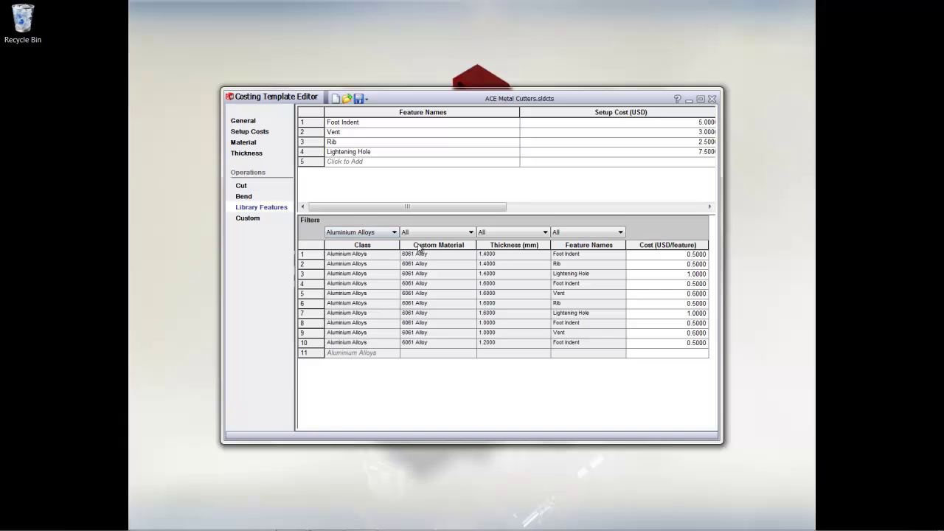
pyautogui.click(471, 232)
pyautogui.click(455, 250)
pyautogui.click(248, 221)
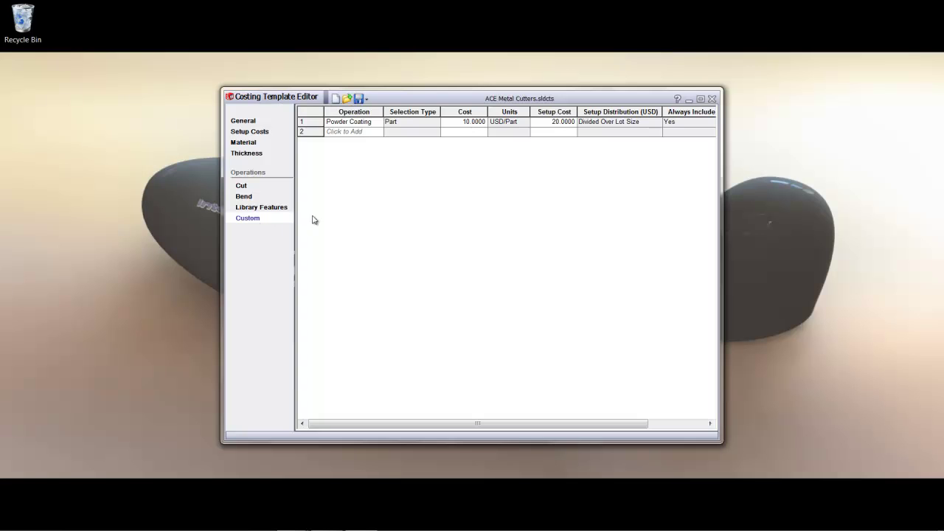
# - Open Mike's Machine Shop.sldctm and review its stock material, setup and plate stock cutting costs
pyautogui.click(346, 100)
pyautogui.doubleClick(387, 188)
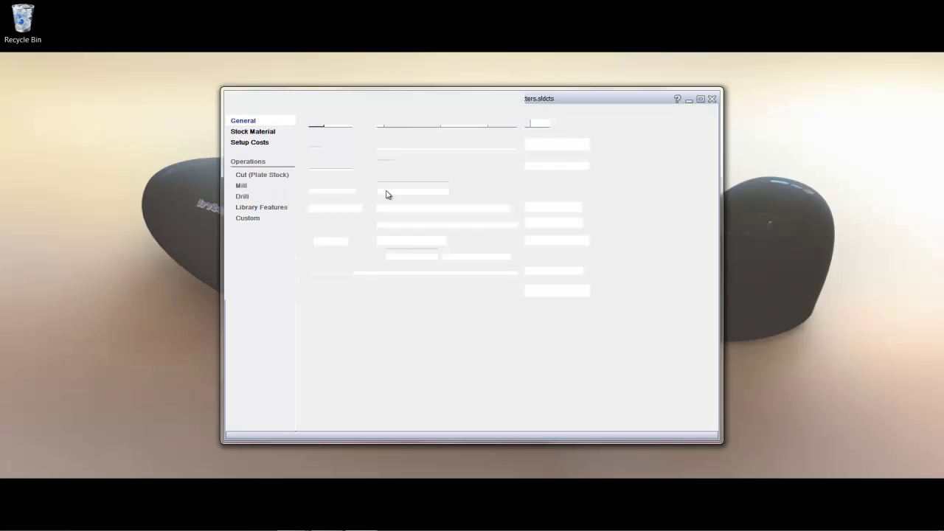
pyautogui.click(262, 132)
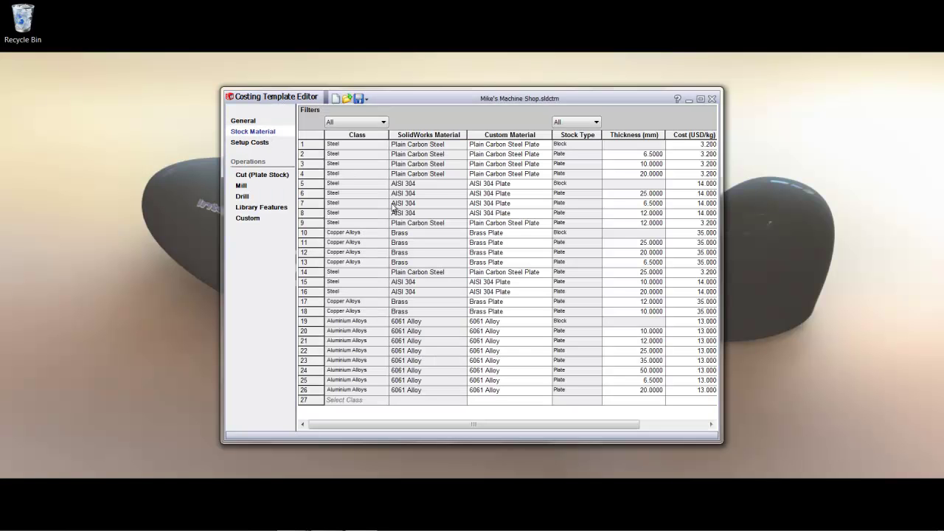
pyautogui.click(251, 145)
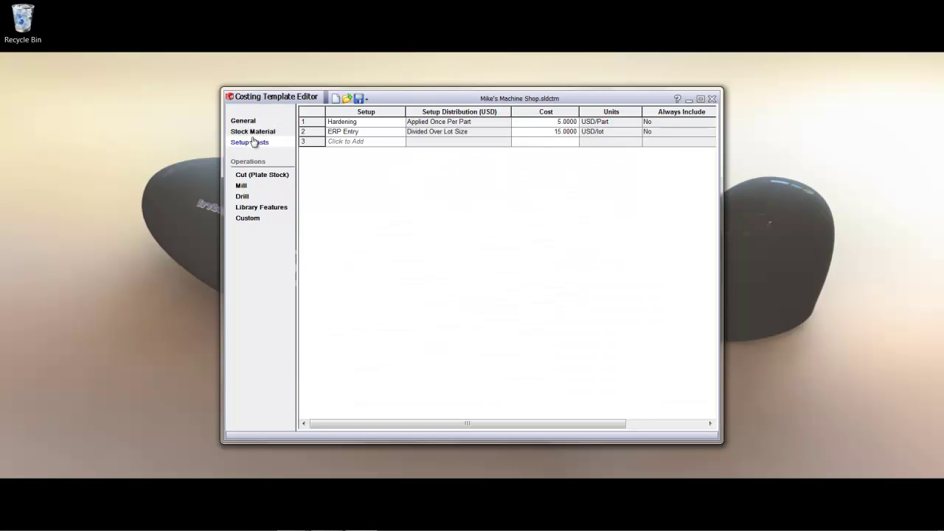
pyautogui.click(252, 136)
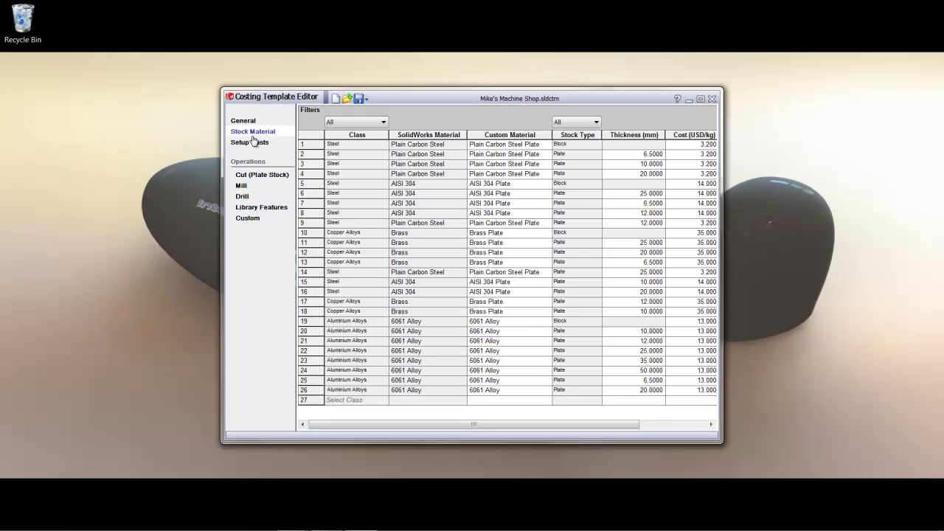
pyautogui.click(260, 176)
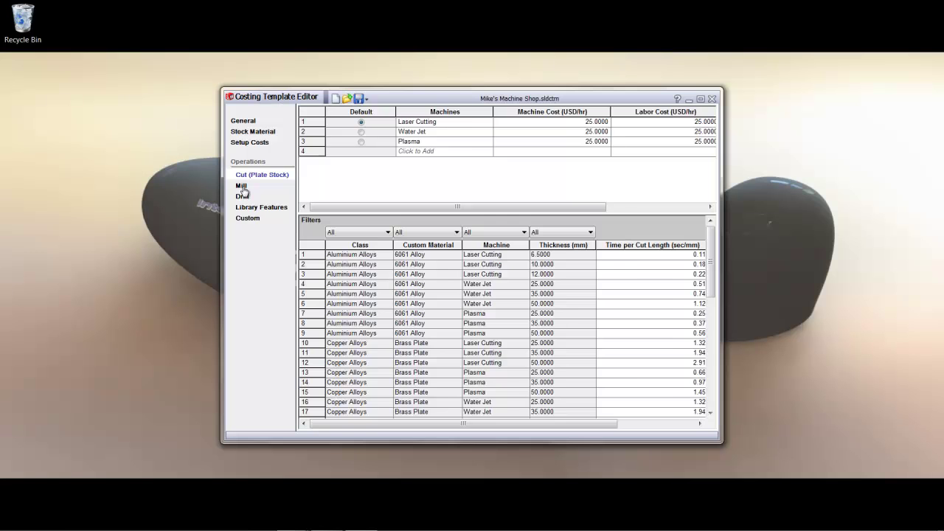
# - Filter the Drill data to Aluminium Alloys, 6061 Alloy, Hass VF-3 and HSS Drill
pyautogui.click(241, 186)
pyautogui.click(241, 196)
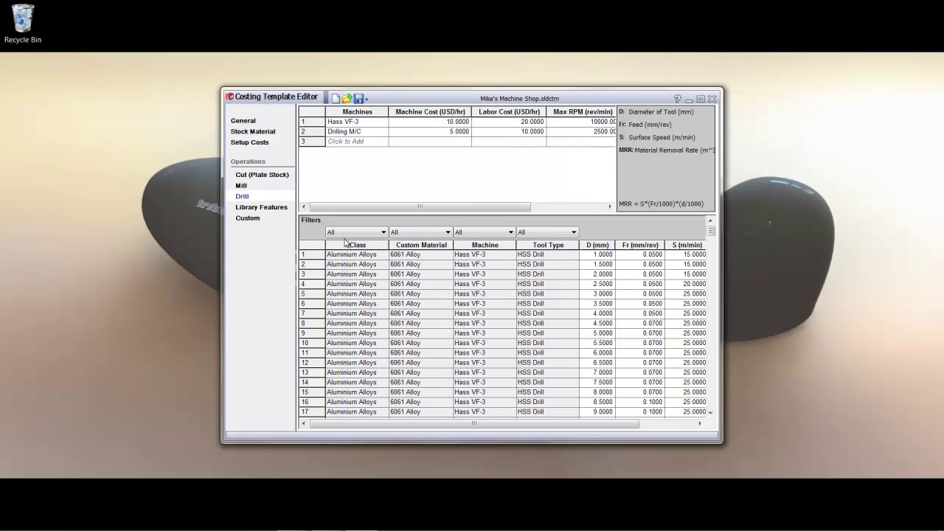
pyautogui.click(348, 234)
pyautogui.click(351, 257)
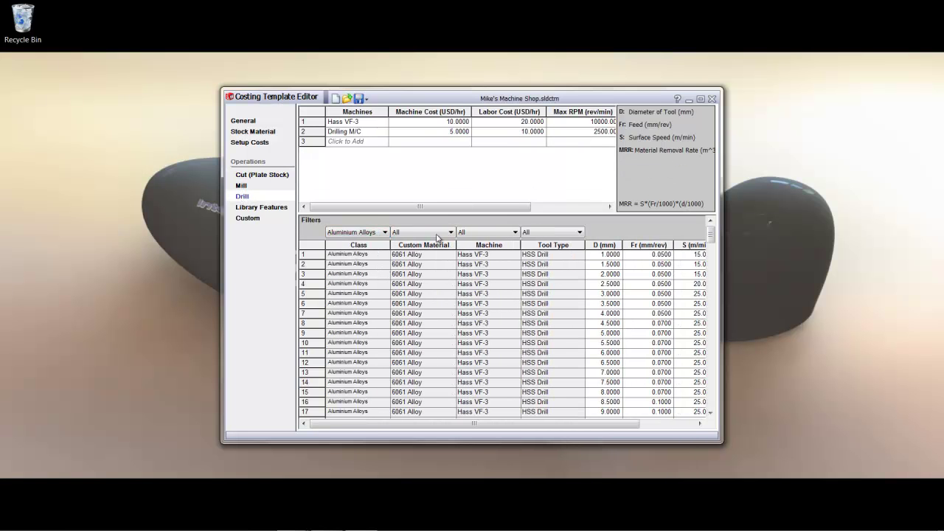
pyautogui.click(436, 234)
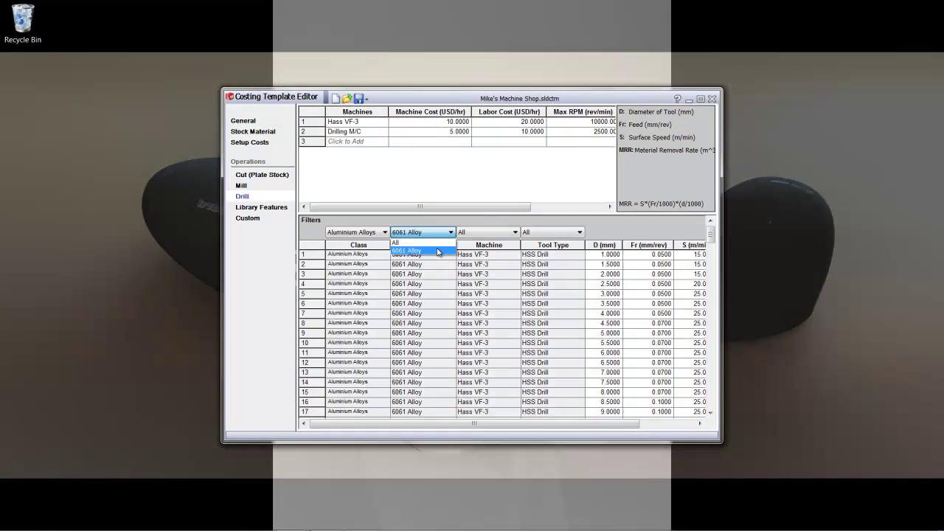
pyautogui.click(407, 251)
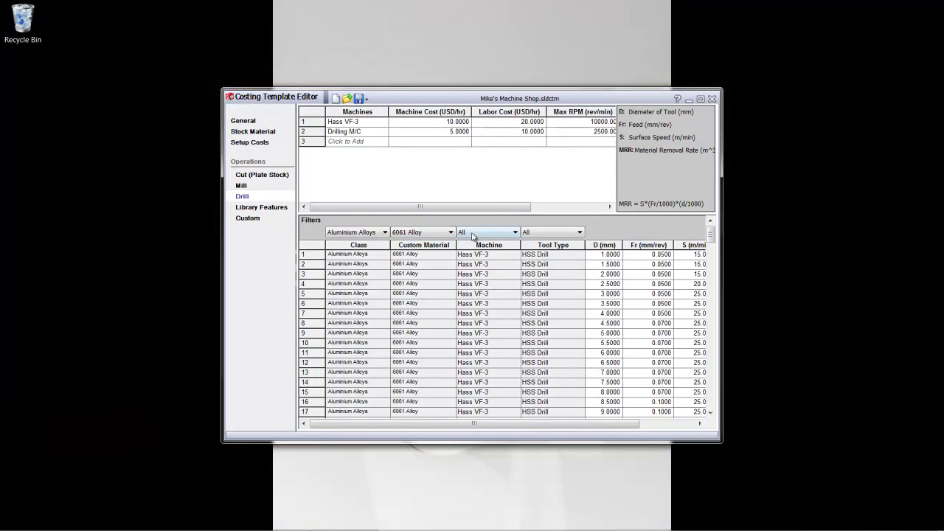
pyautogui.click(474, 234)
pyautogui.click(568, 233)
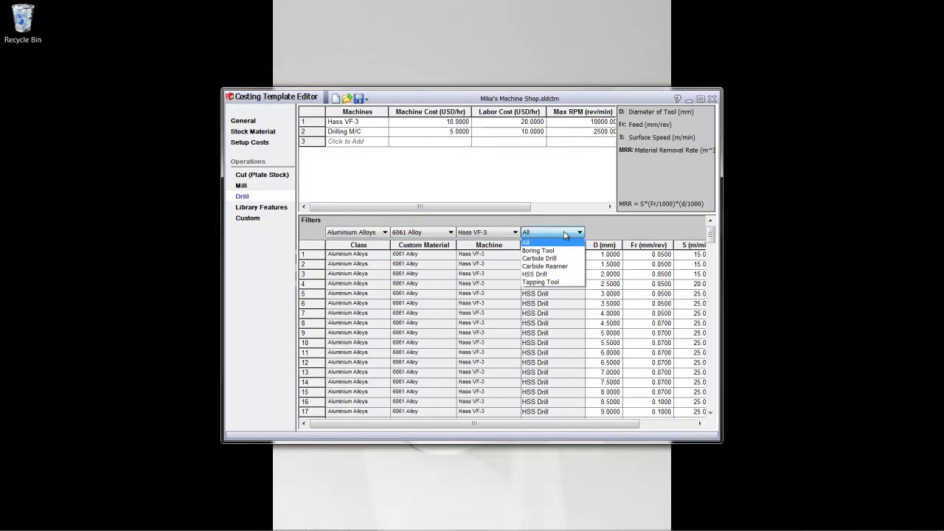
pyautogui.click(551, 273)
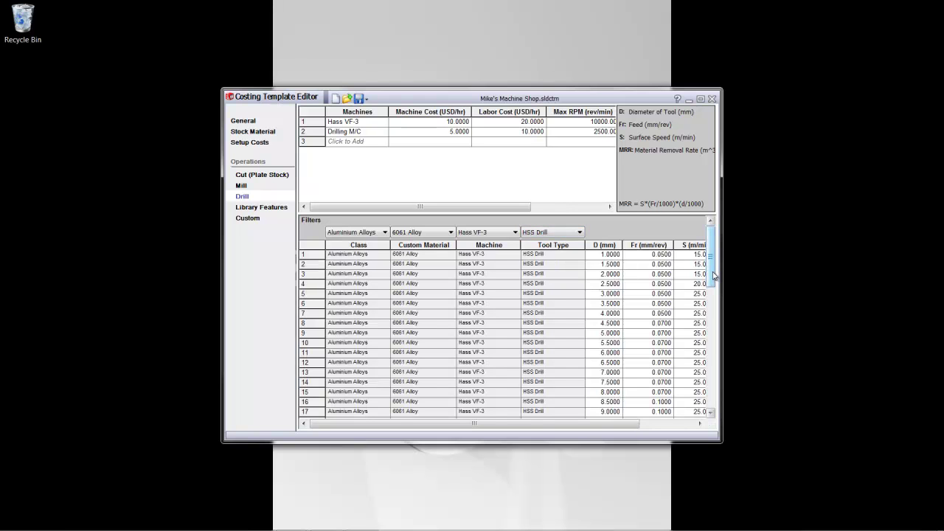
# - Inspect the filtered drilling rows, then view Library Features with two features at 5.0000 USD setup
pyautogui.moveTo(711, 276); pyautogui.dragTo(711, 395)
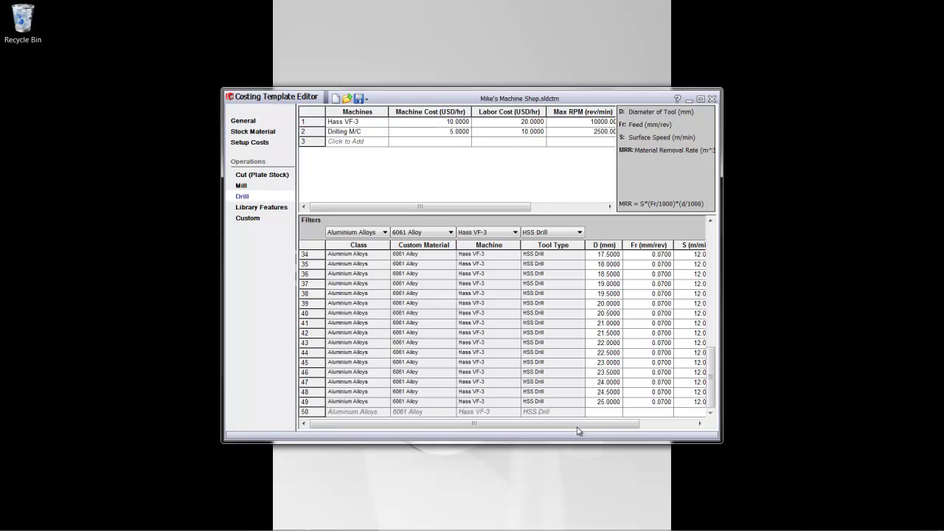
pyautogui.moveTo(593, 429); pyautogui.dragTo(522, 438)
pyautogui.click(279, 207)
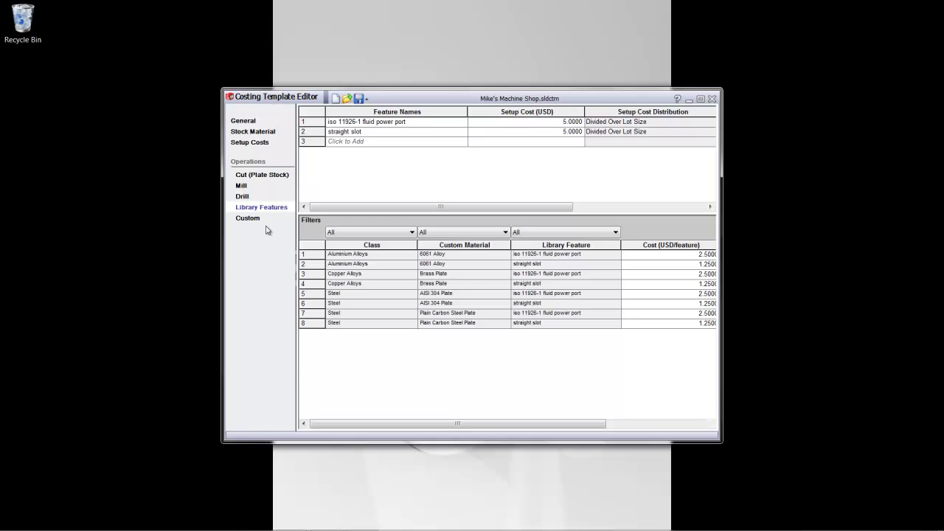